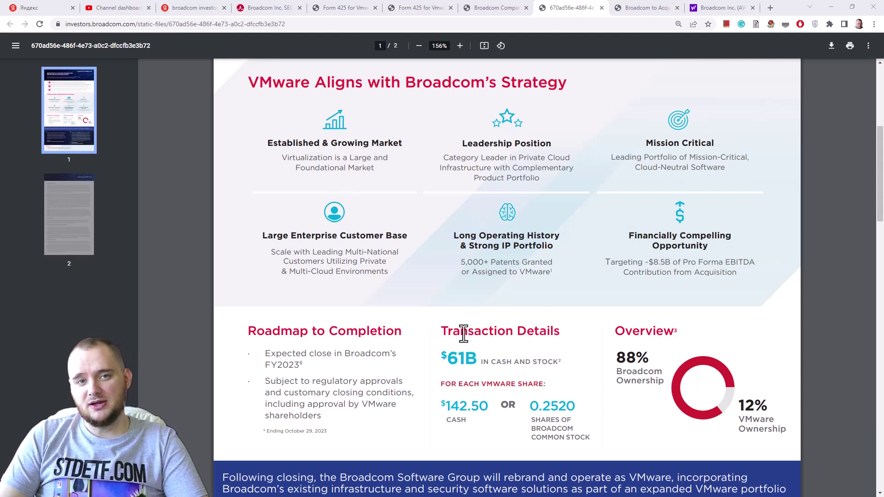
- Highlight the '$61B in cash and stock' line and the 0.2520 exchange ratio in Transaction Details
{"action": "mouse_move", "coordinate": [437, 331]}
{"action": "left_mouse_down"}
{"action": "mouse_move", "coordinate": [520, 330]}
{"action": "mouse_move", "coordinate": [454, 361]}
{"action": "mouse_move", "coordinate": [562, 362]}
{"action": "left_mouse_up"}
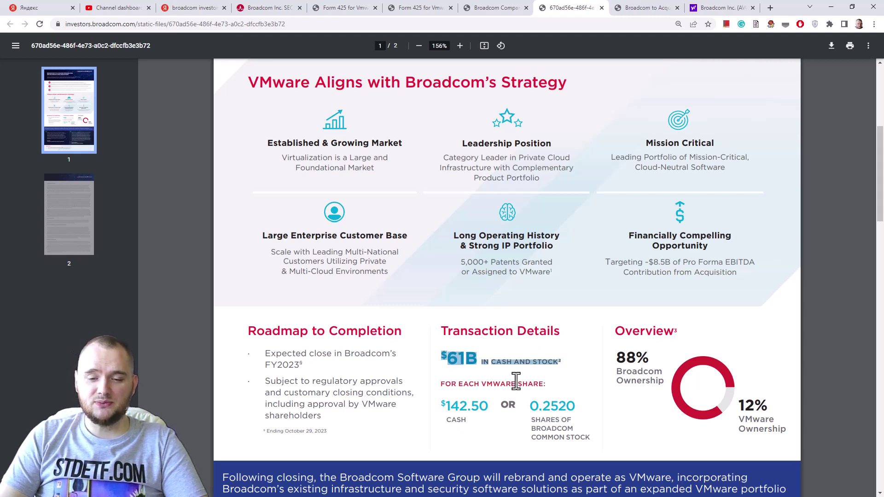
{"action": "left_click_drag", "start_coordinate": [530, 406], "coordinate": [575, 408]}
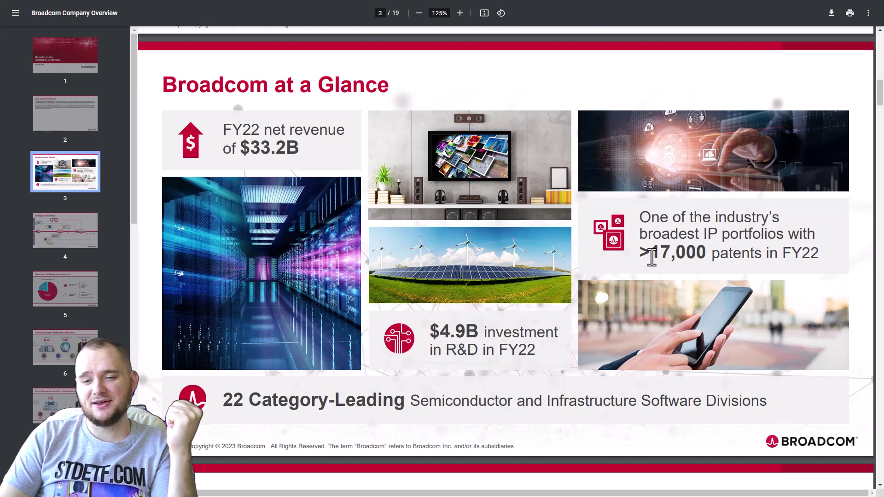
- Scroll the Broadcom deck from slide 3 down to page 7, Server/Storage Connectivity
{"action": "scroll", "coordinate": [639, 301], "scroll_direction": "down", "scroll_amount": 3}
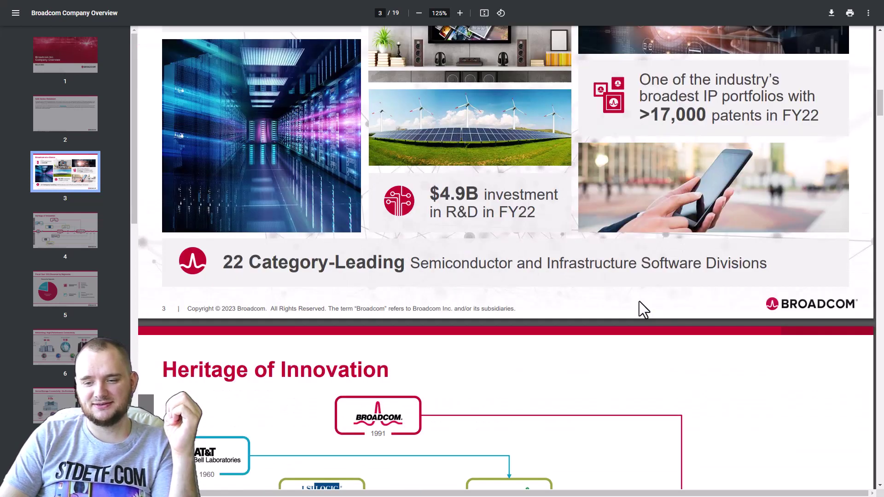
{"action": "scroll", "coordinate": [639, 301], "scroll_direction": "down", "scroll_amount": 3}
{"action": "scroll", "coordinate": [639, 301], "scroll_direction": "down", "scroll_amount": 3}
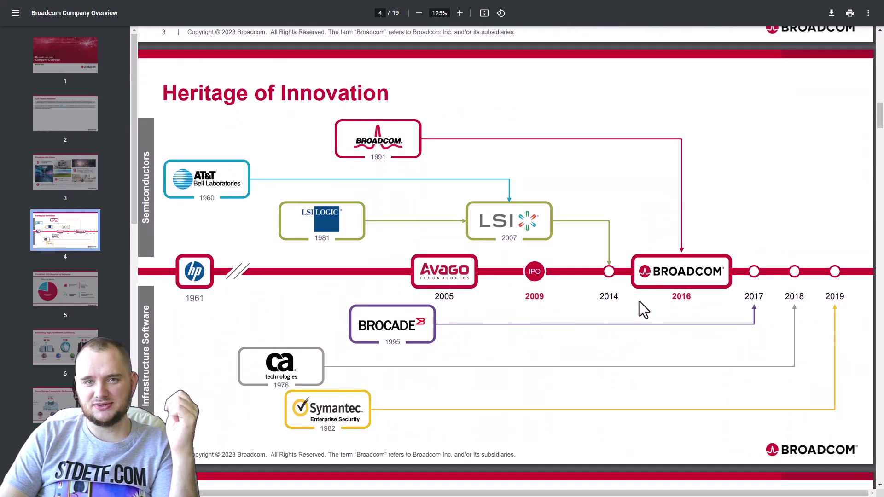
{"action": "scroll", "coordinate": [639, 301], "scroll_direction": "down", "scroll_amount": 1}
{"action": "scroll", "coordinate": [639, 302], "scroll_direction": "up", "scroll_amount": 1}
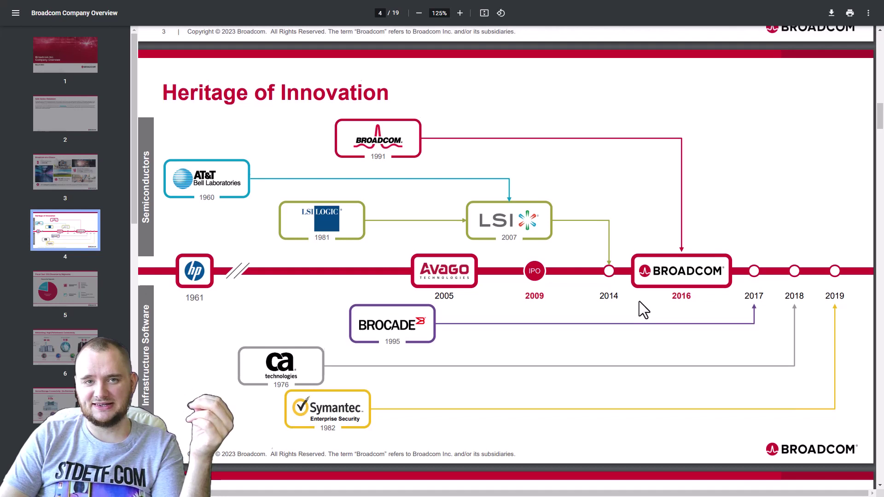
{"action": "scroll", "coordinate": [639, 302], "scroll_direction": "down", "scroll_amount": 5}
{"action": "scroll", "coordinate": [639, 301], "scroll_direction": "down", "scroll_amount": 6}
{"action": "scroll", "coordinate": [639, 301], "scroll_direction": "up", "scroll_amount": 1}
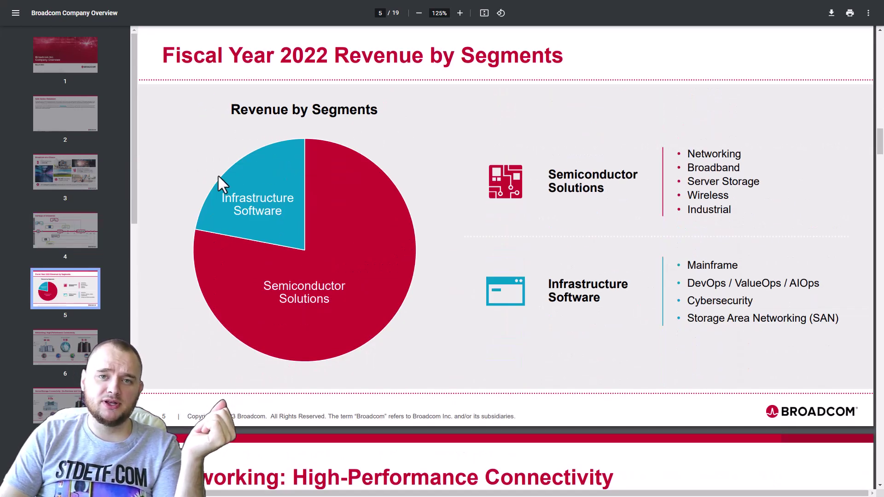
{"action": "scroll", "coordinate": [538, 275], "scroll_direction": "down", "scroll_amount": 1}
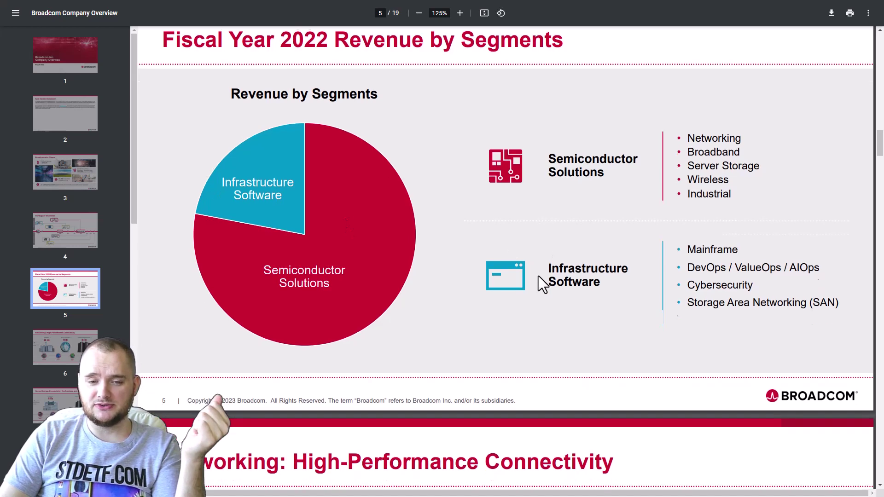
{"action": "scroll", "coordinate": [538, 275], "scroll_direction": "down", "scroll_amount": 4}
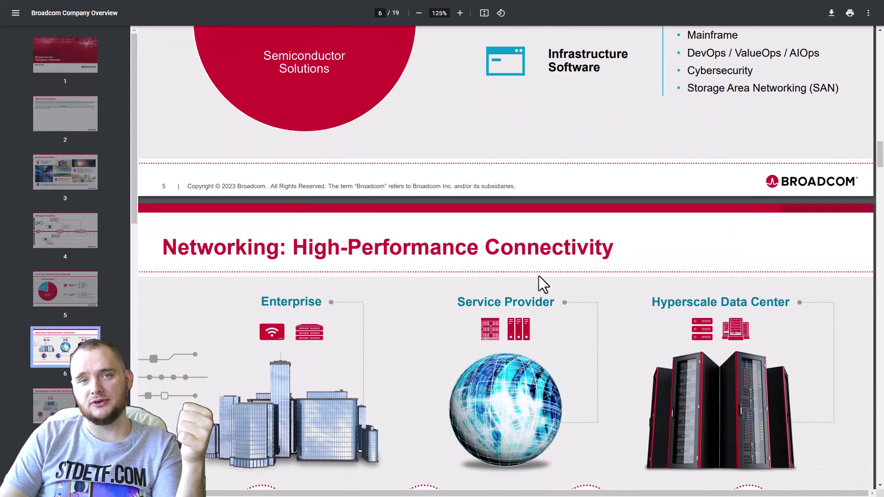
{"action": "scroll", "coordinate": [538, 276], "scroll_direction": "down", "scroll_amount": 2}
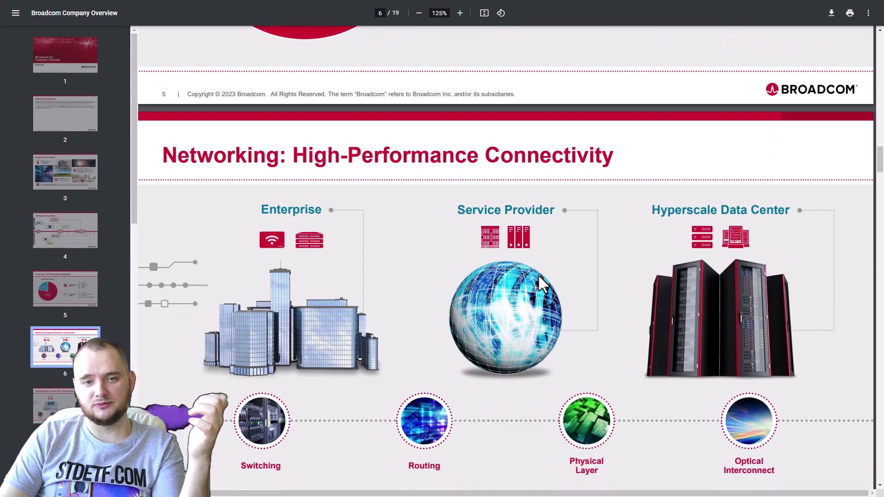
{"action": "scroll", "coordinate": [539, 277], "scroll_direction": "down", "scroll_amount": 2}
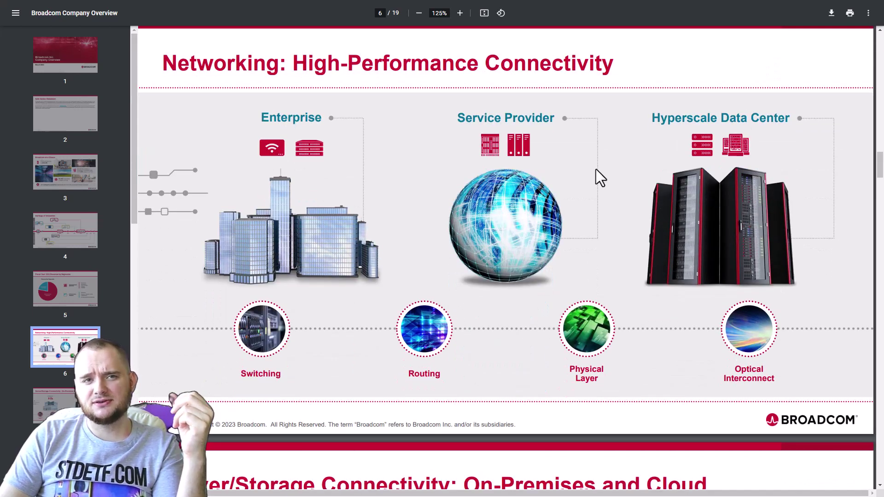
{"action": "scroll", "coordinate": [497, 253], "scroll_direction": "down", "scroll_amount": 3}
{"action": "scroll", "coordinate": [498, 254], "scroll_direction": "down", "scroll_amount": 5}
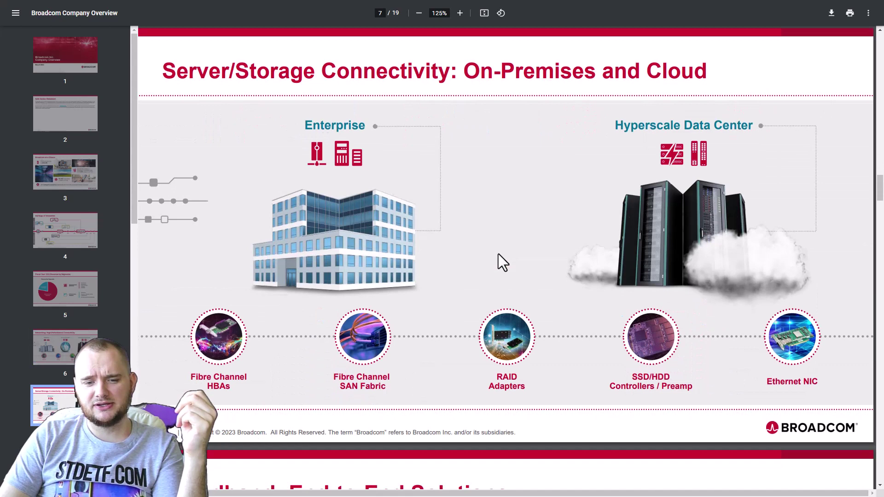
- Scroll past the Wireless and Industrial slides through pages 9, 10 and 13
{"action": "scroll", "coordinate": [497, 254], "scroll_direction": "down", "scroll_amount": 15}
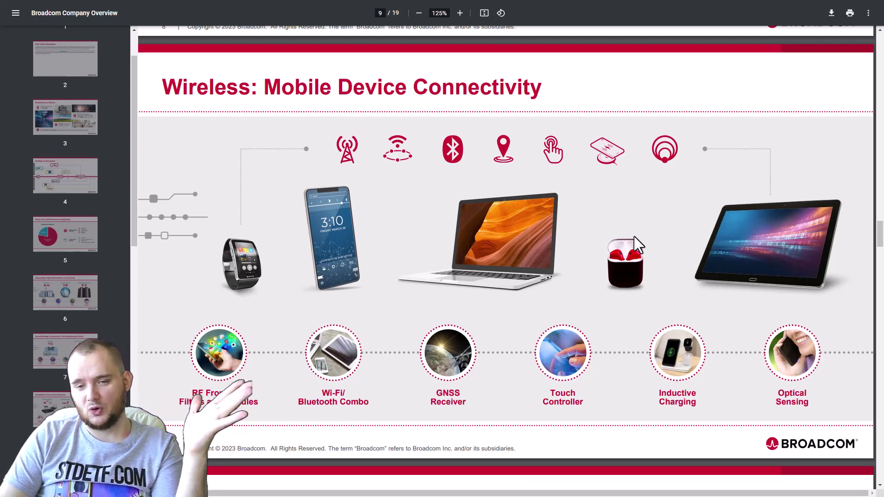
{"action": "scroll", "coordinate": [529, 259], "scroll_direction": "down", "scroll_amount": 8}
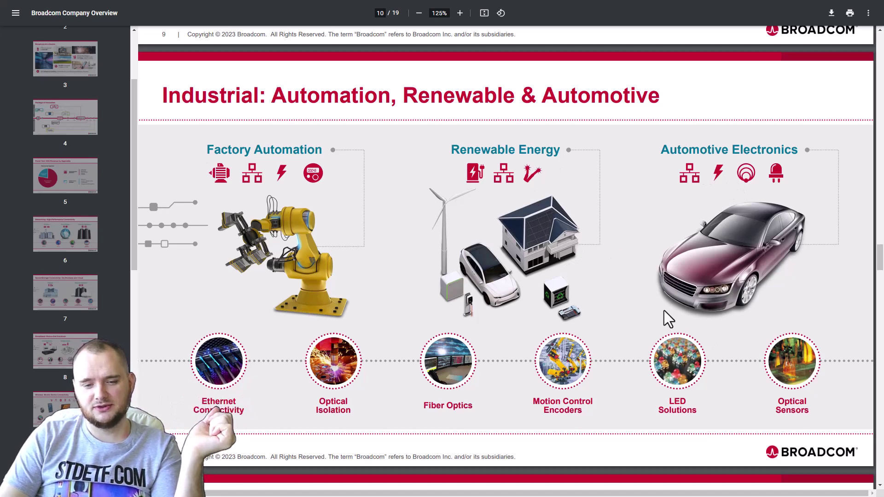
{"action": "scroll", "coordinate": [663, 310], "scroll_direction": "down", "scroll_amount": 20}
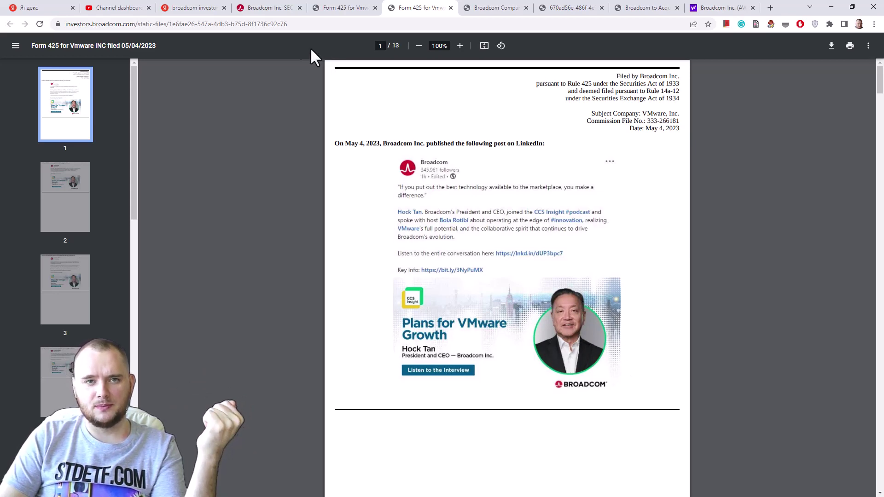
- Jump to the last tab, Yahoo Finance's AVGO options chain, with Ctrl+9
{"action": "key", "text": "ctrl+9"}
- Scroll through the AVGO June 21, 2024 put options table
{"action": "left_click", "coordinate": [128, 234]}
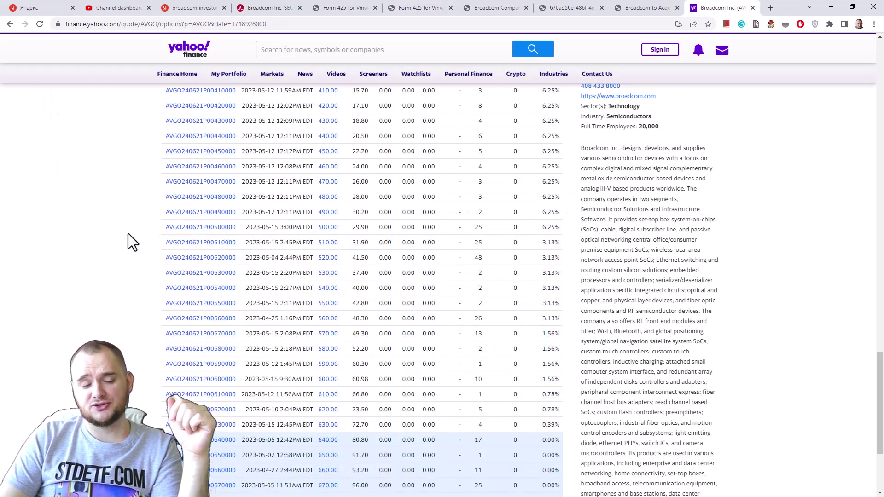
{"action": "scroll", "coordinate": [156, 229], "scroll_direction": "up", "scroll_amount": 8}
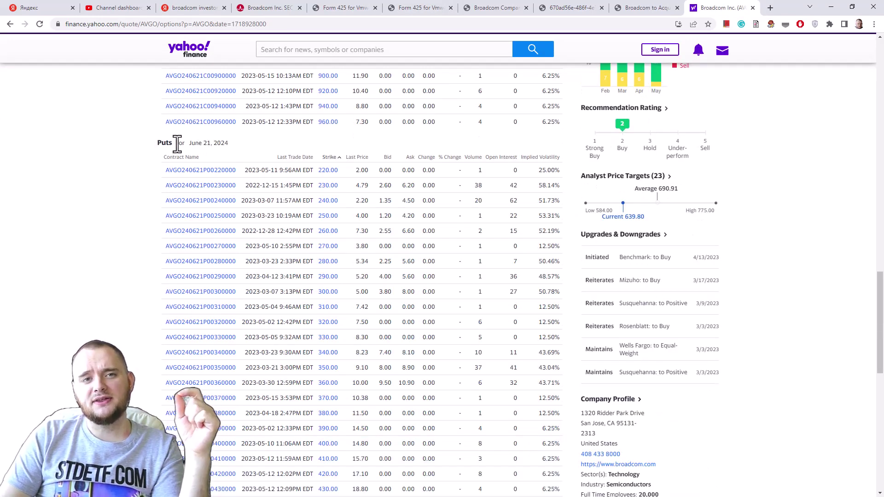
{"action": "left_click_drag", "start_coordinate": [157, 142], "coordinate": [228, 143]}
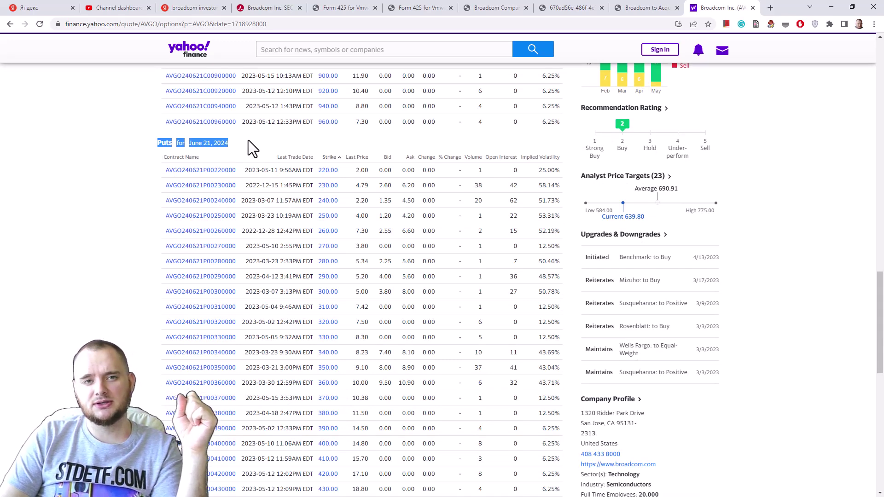
{"action": "scroll", "coordinate": [252, 149], "scroll_direction": "down", "scroll_amount": 5}
{"action": "scroll", "coordinate": [251, 153], "scroll_direction": "down", "scroll_amount": 2}
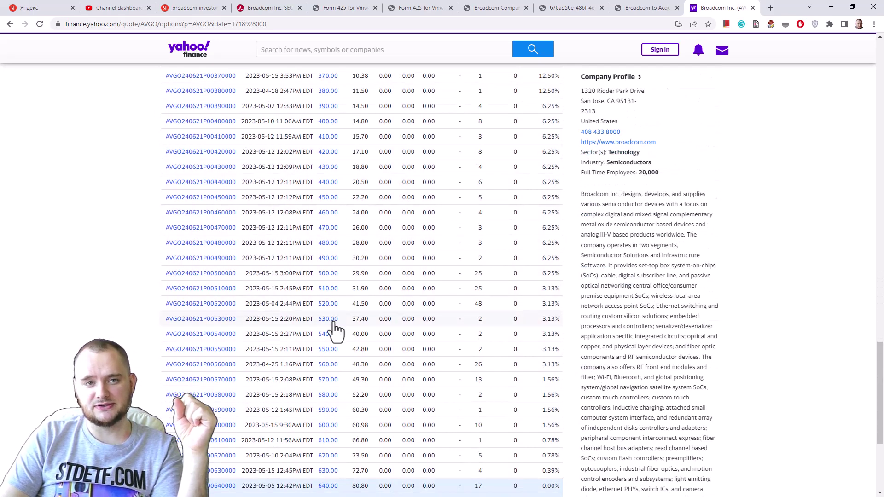
- Highlight the 29.90 bid on the 500 strike put, then switch to TradingView
{"action": "left_click_drag", "start_coordinate": [565, 273], "coordinate": [159, 276]}
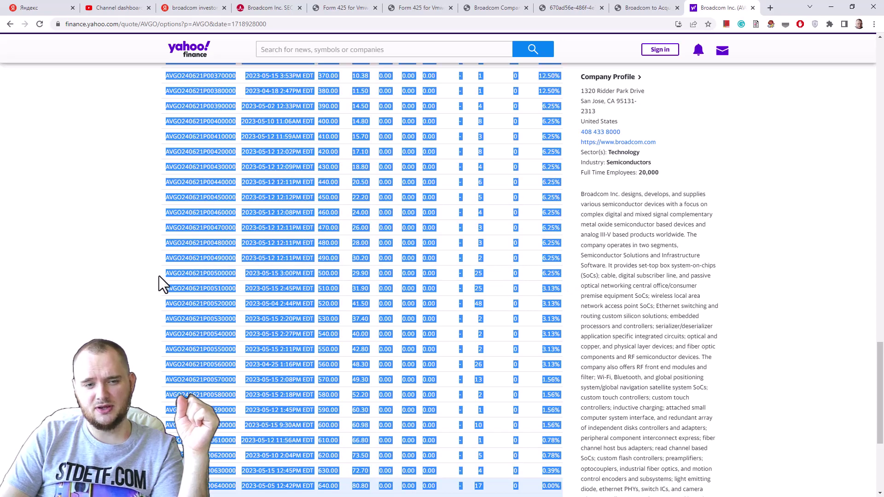
{"action": "left_click", "coordinate": [156, 275]}
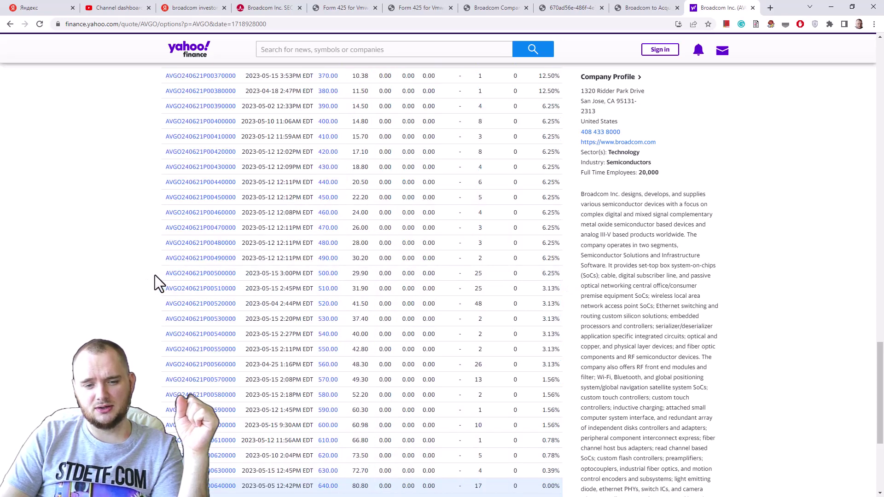
{"action": "double_click", "coordinate": [358, 272]}
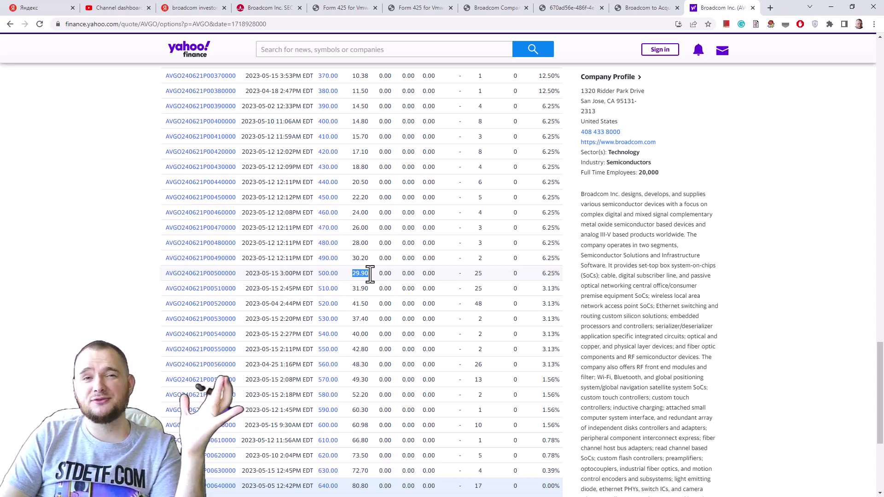
{"action": "key", "text": "alt+Tab"}
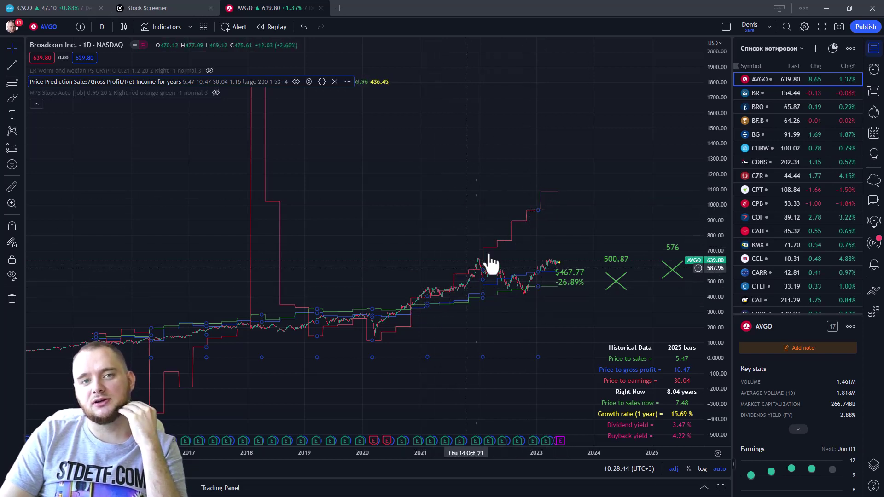
- Scroll the symbol details panel to AVGO's quarterly income statement figures
{"action": "scroll", "coordinate": [824, 403], "scroll_direction": "down", "scroll_amount": 2}
{"action": "scroll", "coordinate": [824, 403], "scroll_direction": "down", "scroll_amount": 3}
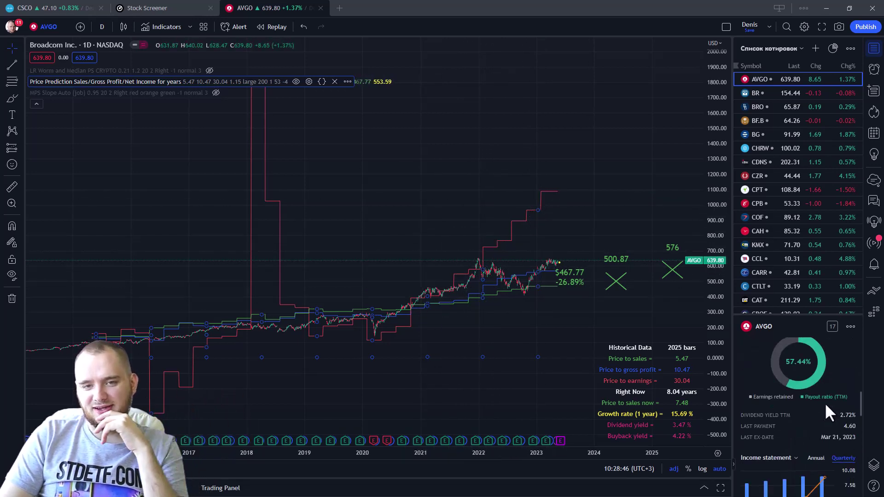
{"action": "scroll", "coordinate": [825, 403], "scroll_direction": "down", "scroll_amount": 3}
{"action": "mouse_move", "coordinate": [822, 367]}
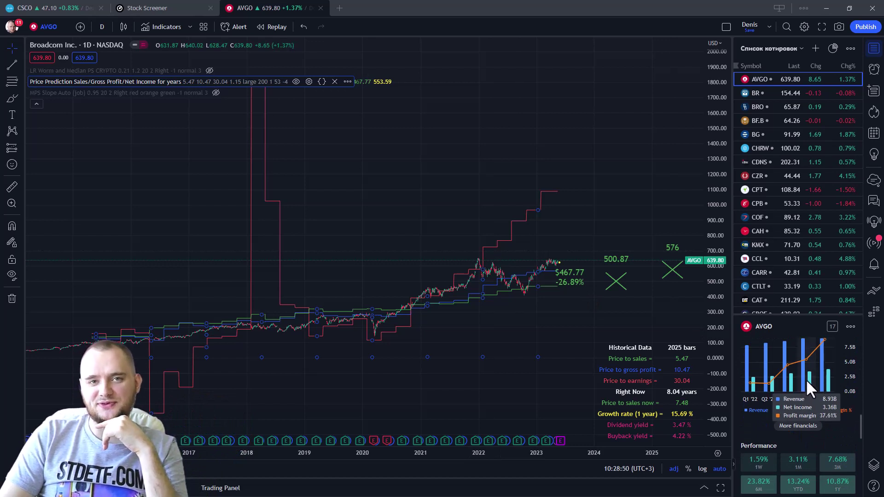
{"action": "scroll", "coordinate": [807, 381], "scroll_direction": "up", "scroll_amount": 1}
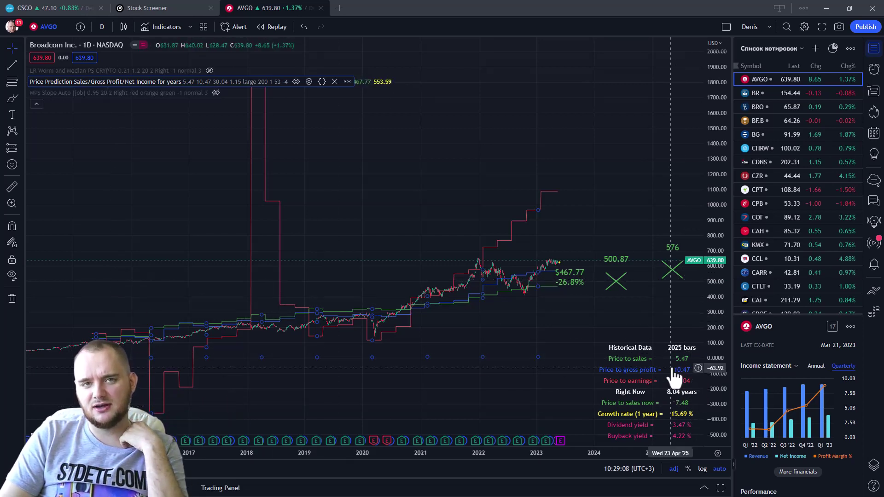
- Set the Price Prediction net income multiplier from 30.04 to 0
{"action": "left_click", "coordinate": [308, 82]}
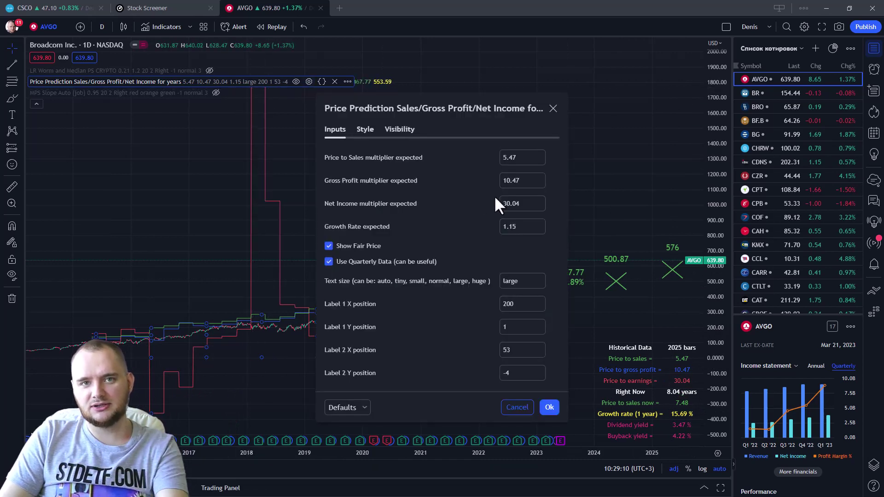
{"action": "left_click_drag", "start_coordinate": [529, 204], "coordinate": [467, 203]}
{"action": "type", "text": "0"}
{"action": "key", "text": "Return"}
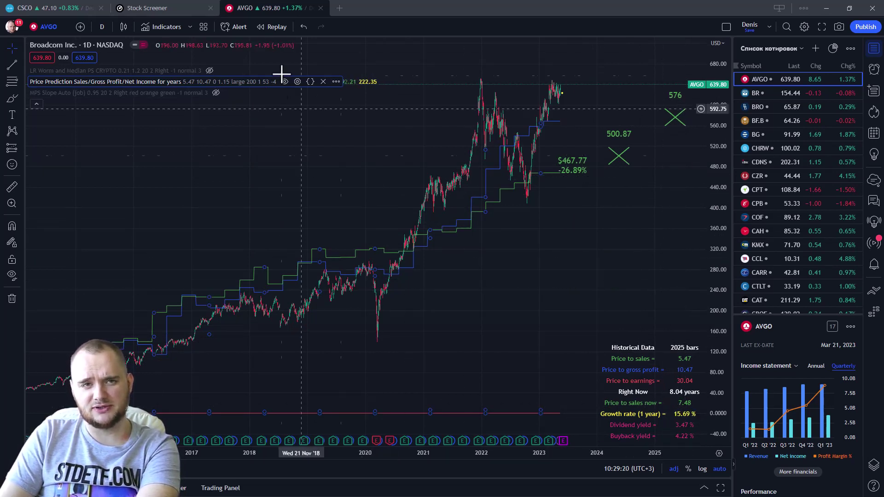
- Change the price-to-sales multiplier from 5.47 to 7.5 and apply it
{"action": "left_click", "coordinate": [297, 81]}
{"action": "left_click", "coordinate": [509, 158]}
{"action": "key", "text": "ctrl+a"}
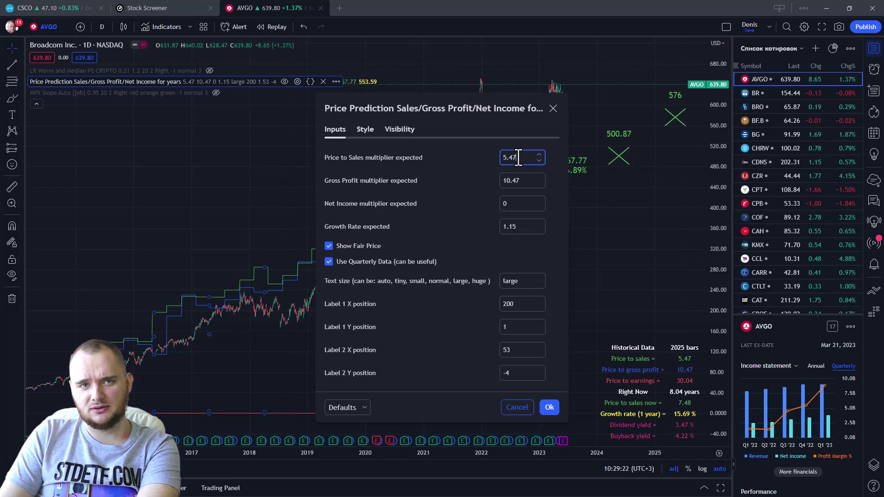
{"action": "type", "text": "7.5"}
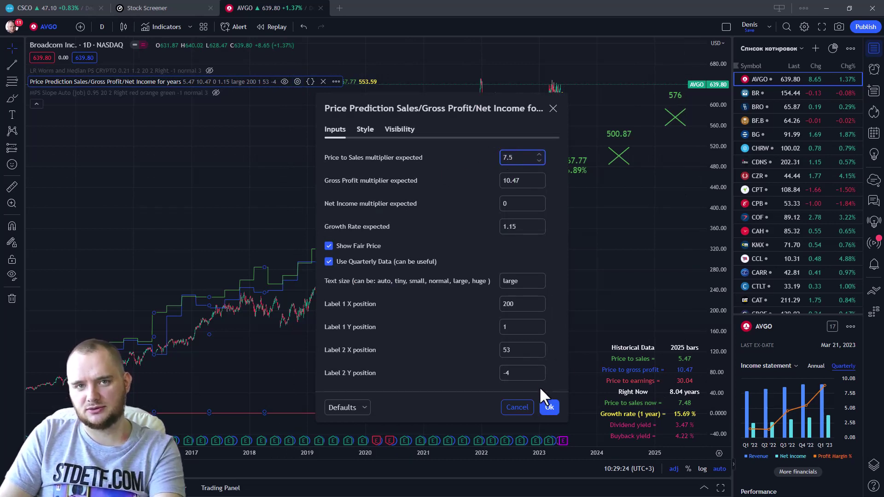
{"action": "left_click", "coordinate": [547, 407]}
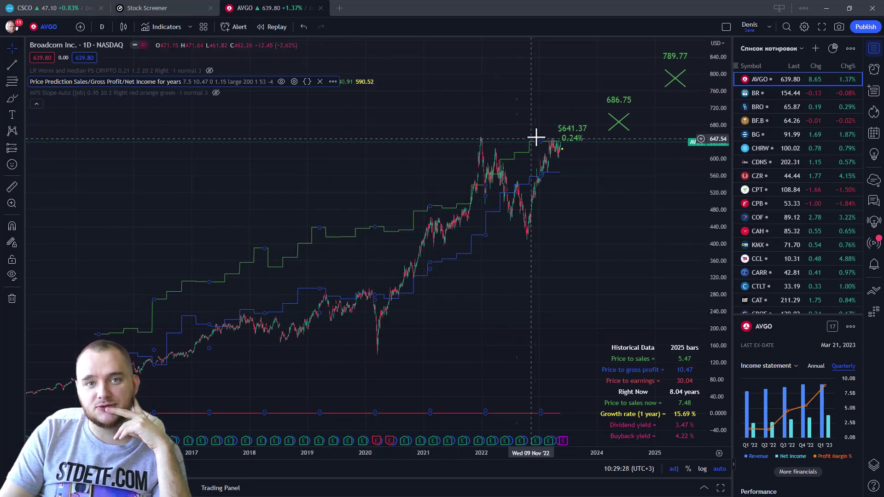
{"action": "left_click_drag", "start_coordinate": [552, 188], "coordinate": [506, 152]}
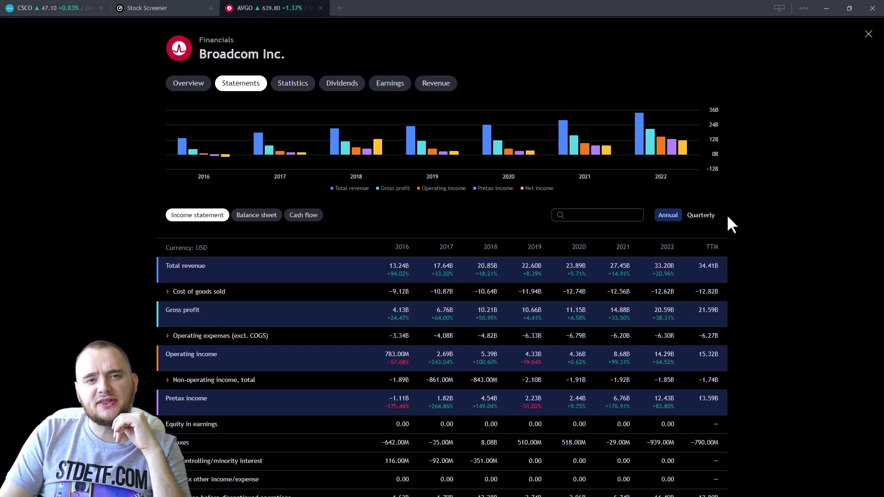
{"action": "left_click", "coordinate": [868, 33]}
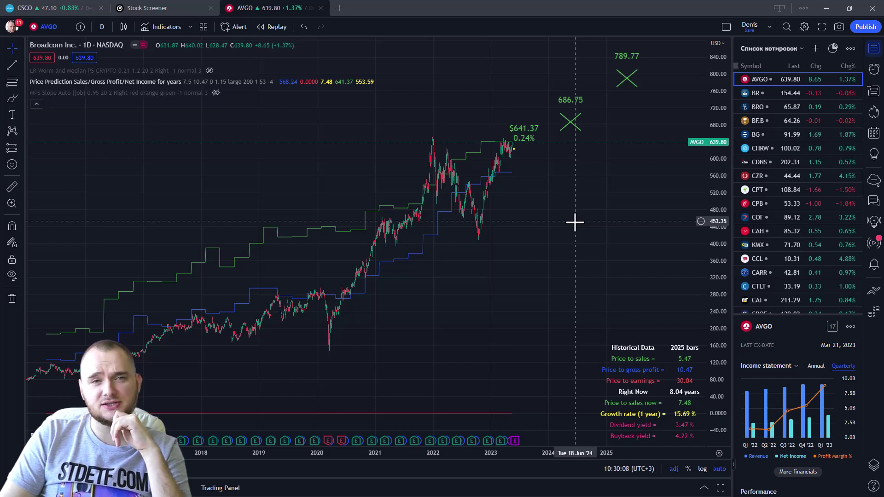
- Zoom the AVGO chart in on 2020–2024 to compare price with the fair-value line
{"action": "scroll", "coordinate": [575, 222], "scroll_direction": "up", "scroll_amount": 5}
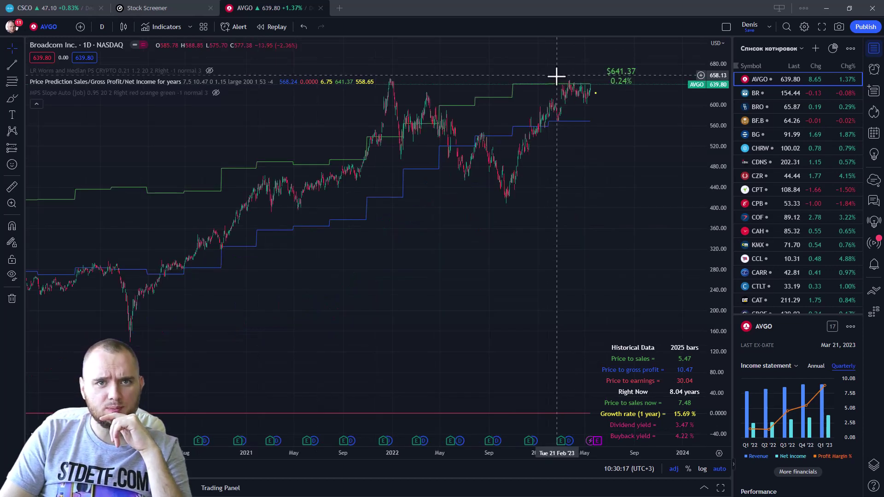